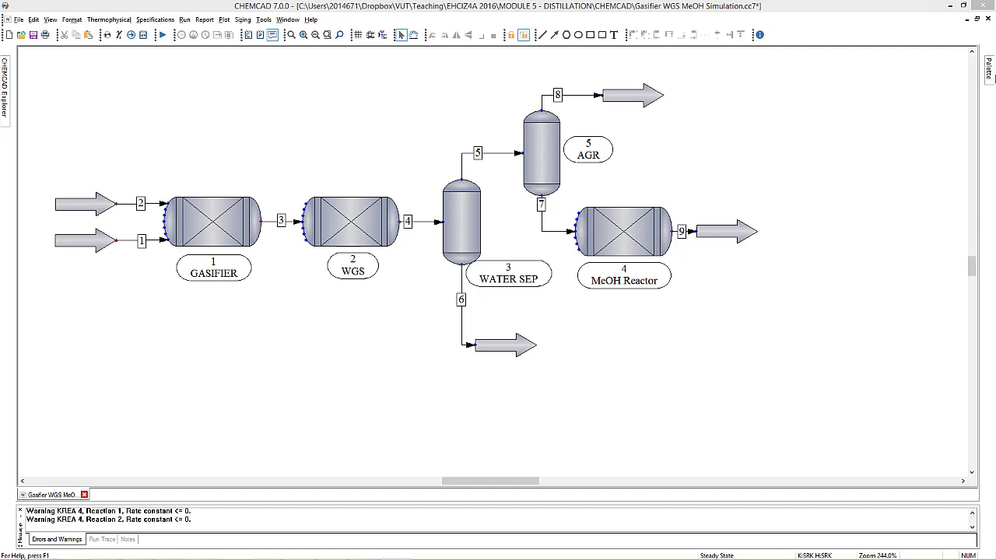
Open the MeOH Reactor's specifications and set reactor pressure to 80 bar with the Standard - all reactions kinetic rate expression.
left_click(992, 69)
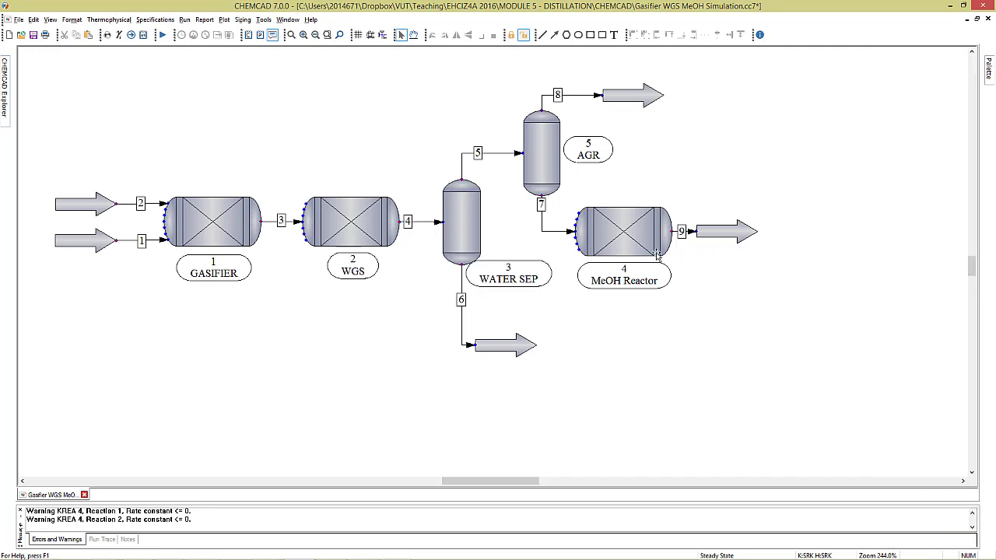
mouse_move(632, 228)
mouse_move(637, 252)
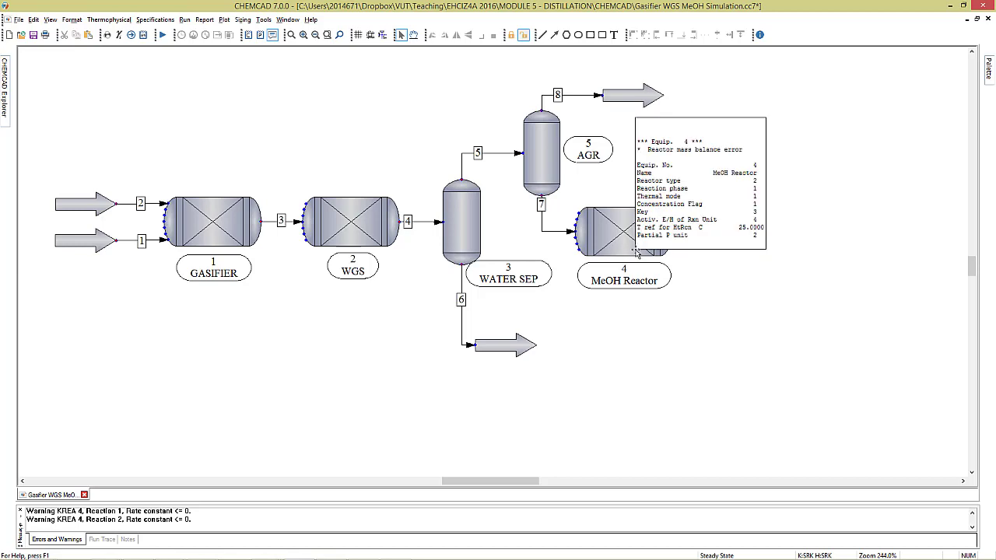
left_click(637, 240)
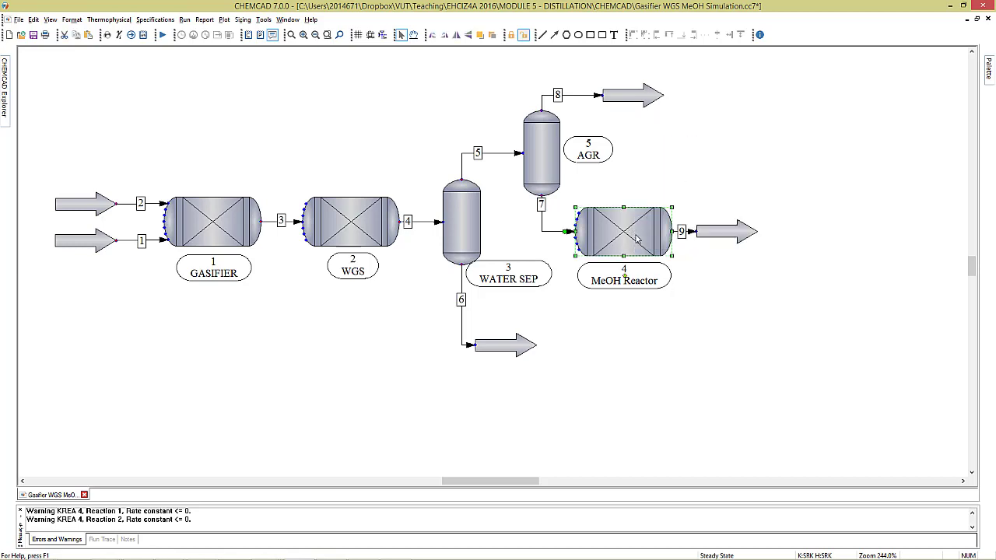
double_click(637, 240)
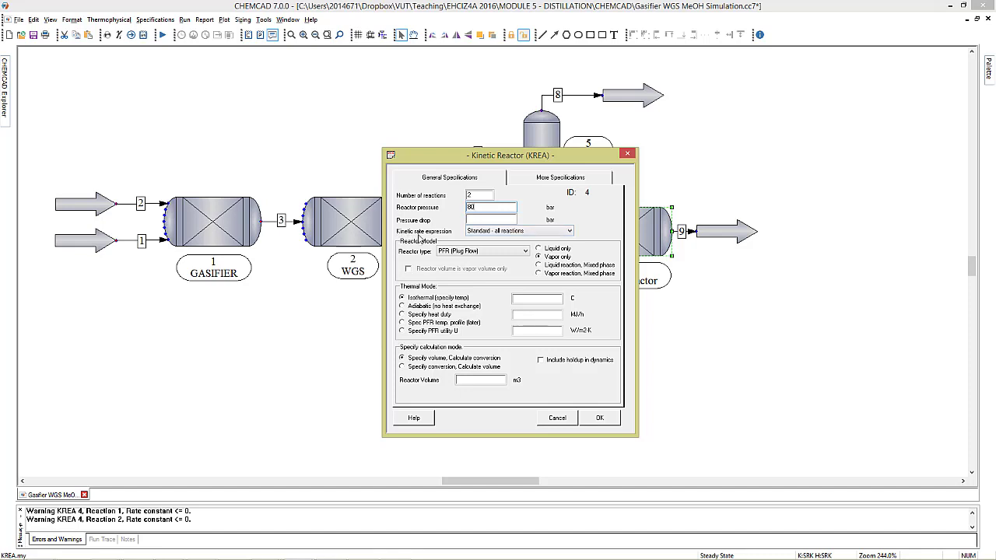
left_click(548, 235)
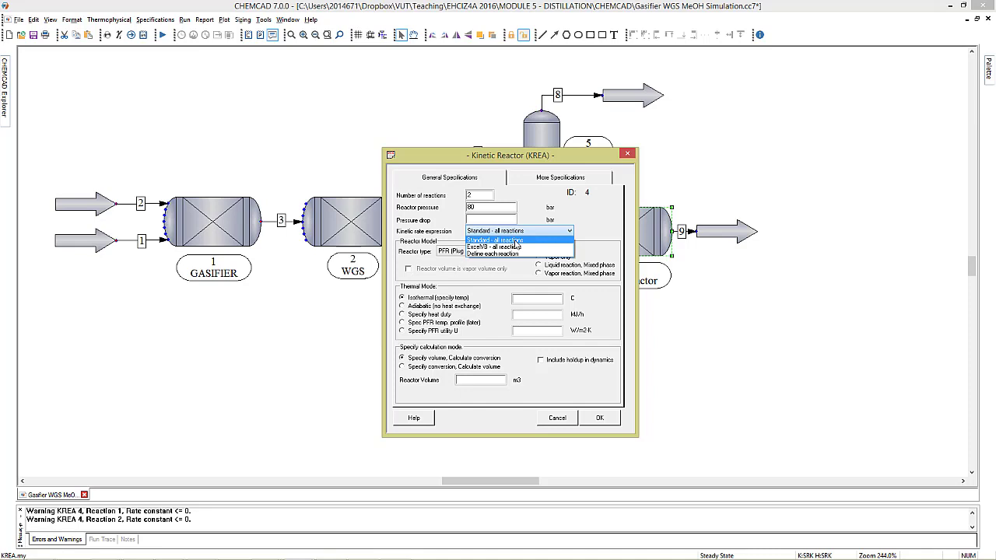
left_click(514, 242)
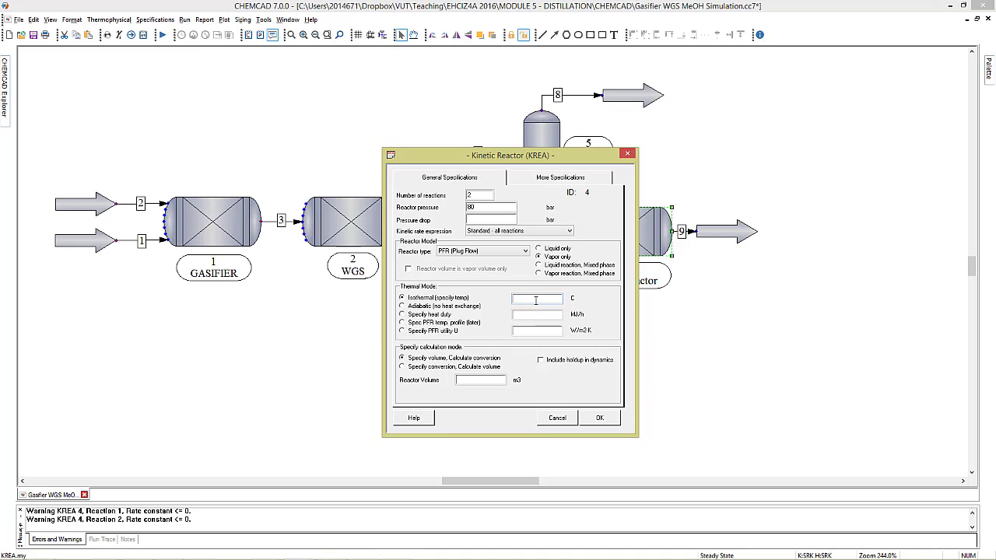
Check the PowerPoint slides for the reaction temperature and set the reactor's isothermal temperature to 548 in its specifications.
mouse_move(420, 554)
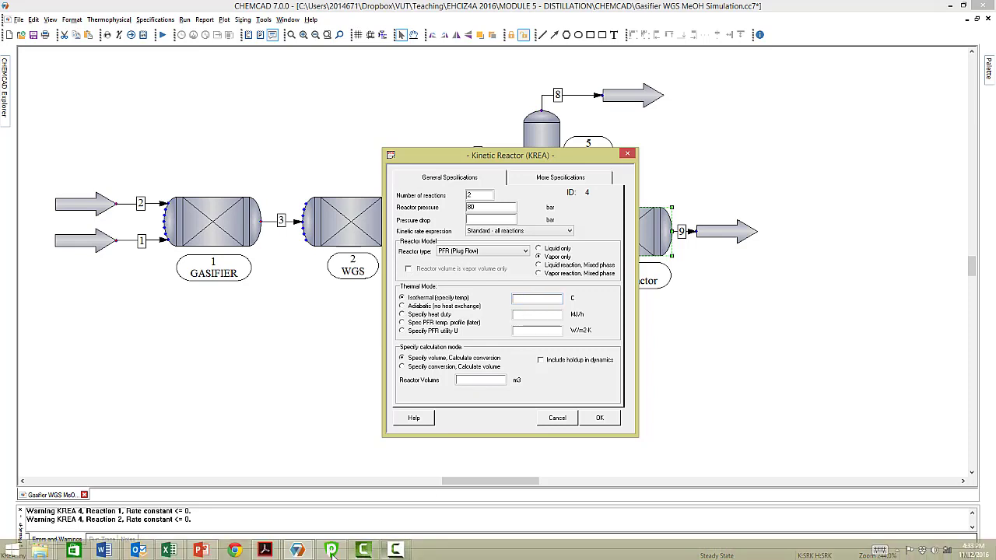
left_click(198, 551)
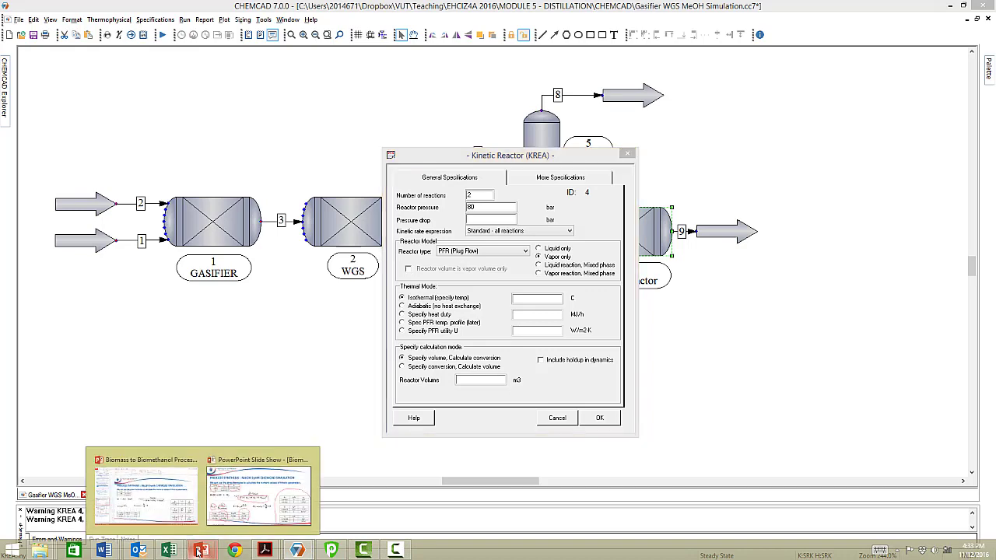
left_click(233, 491)
mouse_move(259, 486)
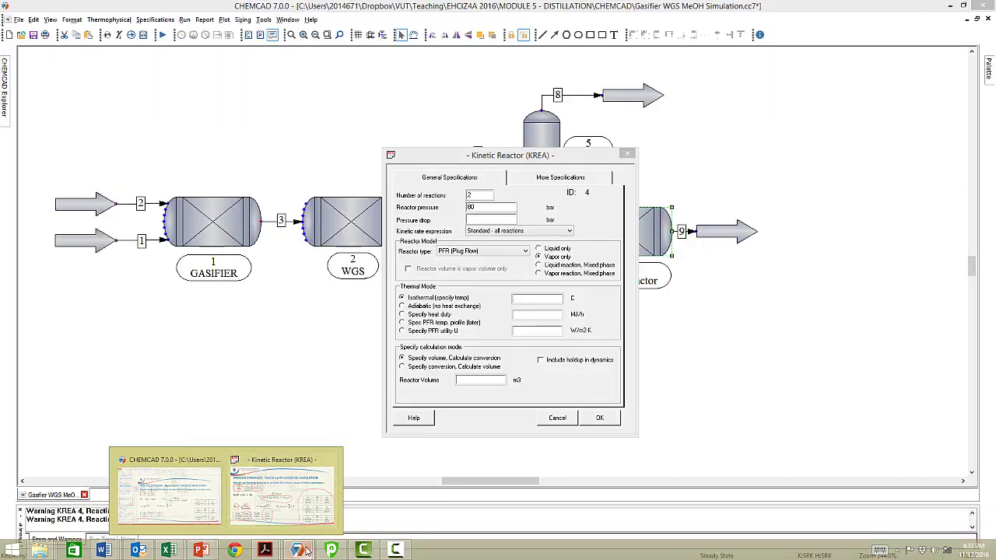
left_click(552, 299)
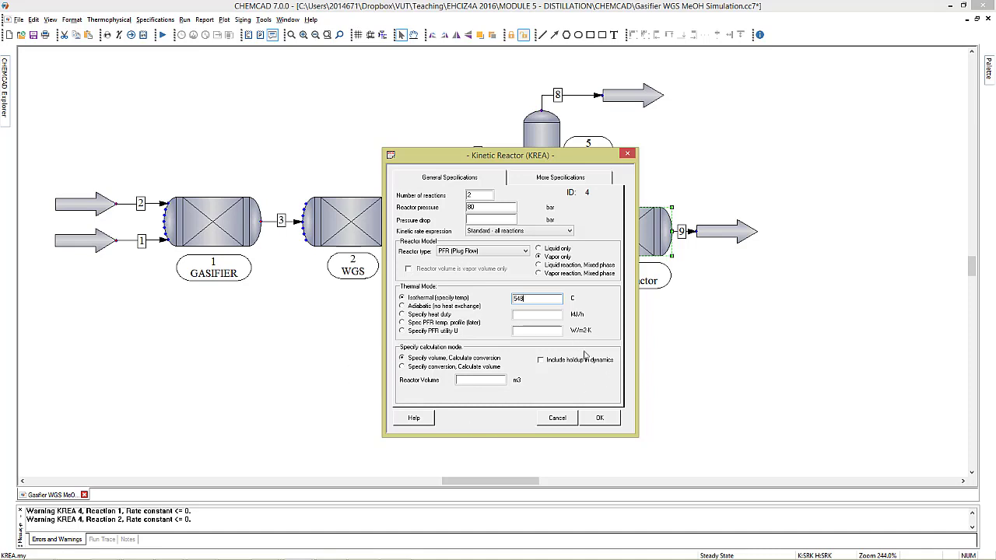
Set the calculation mode to specify conversion and calculate volume, with Carbon Monoxide as key component, and enter its conversion.
left_click(403, 366)
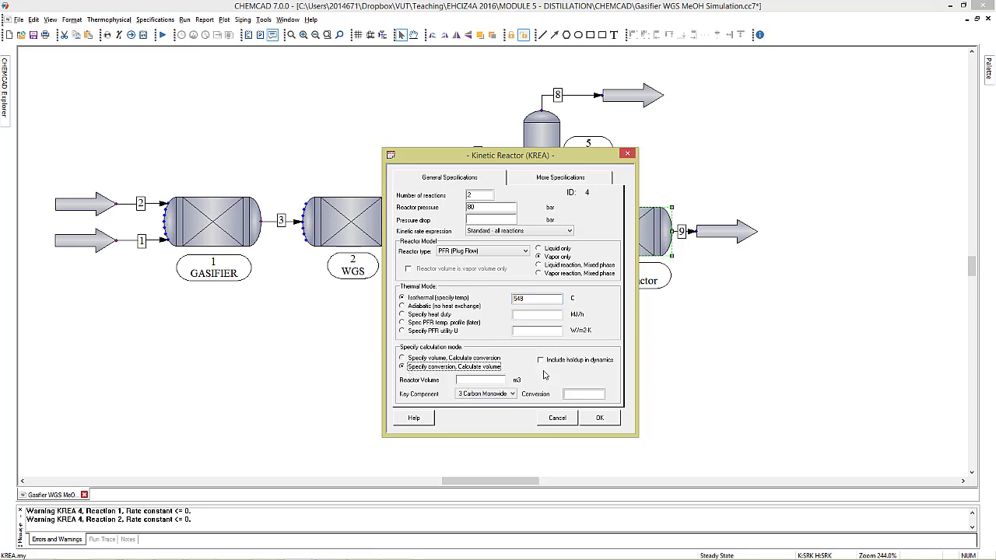
left_click(498, 395)
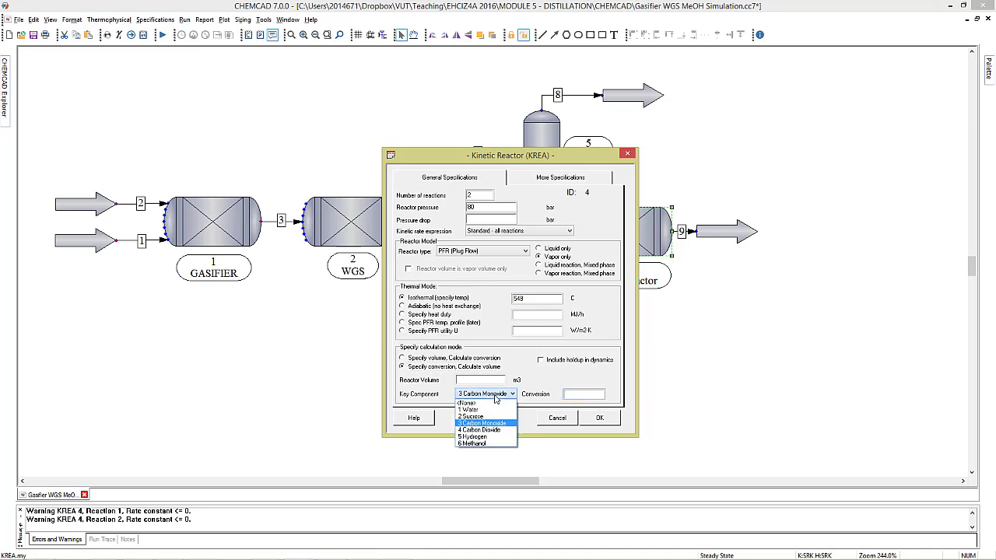
left_click(497, 425)
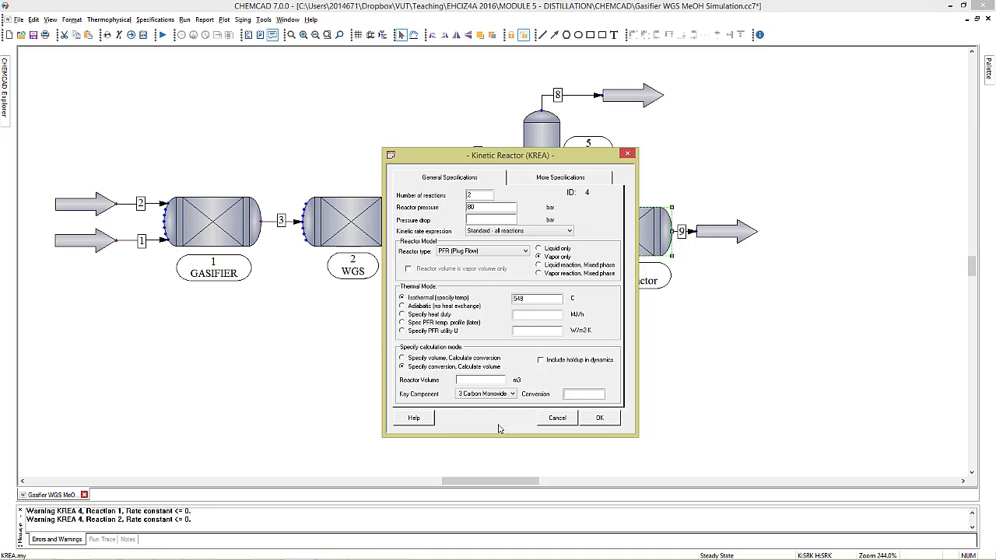
left_click(579, 395)
Use kJ as the activation energy unit in the reaction engineering units and accept the reactor specifications.
left_click(553, 179)
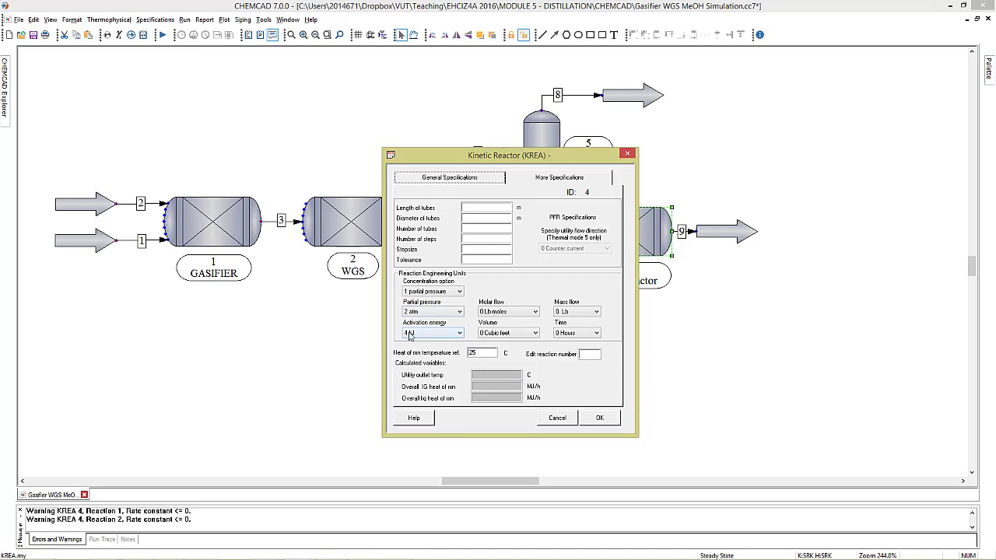
left_click(459, 334)
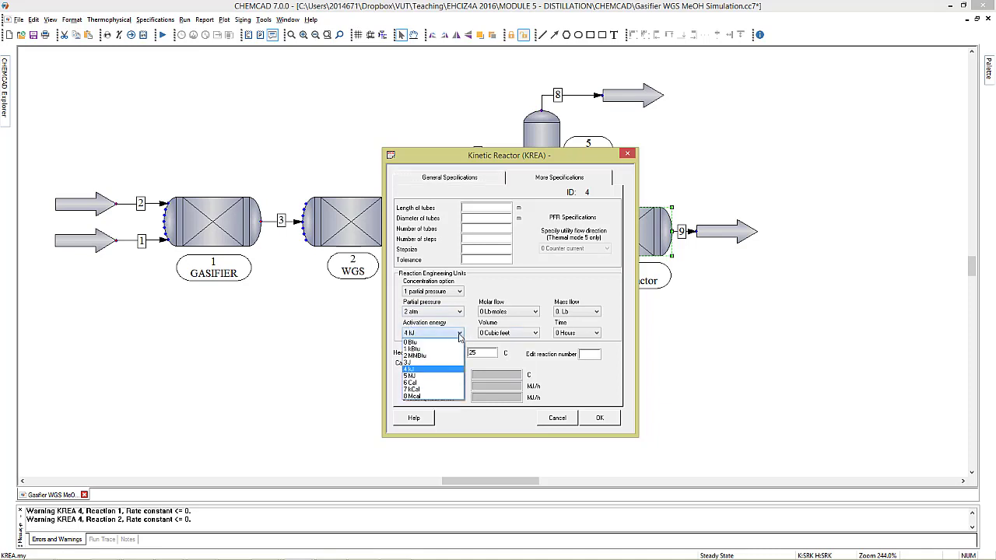
left_click(422, 369)
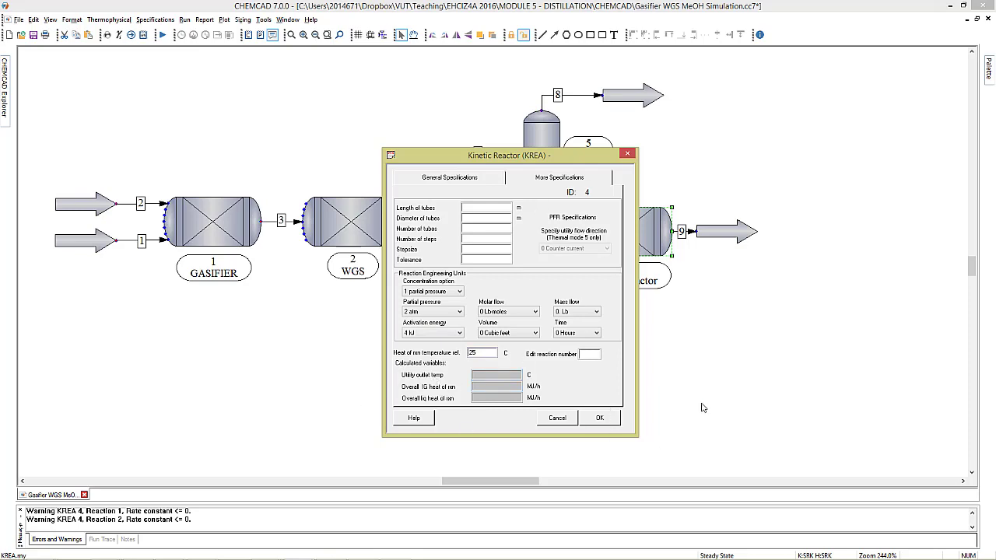
left_click(601, 418)
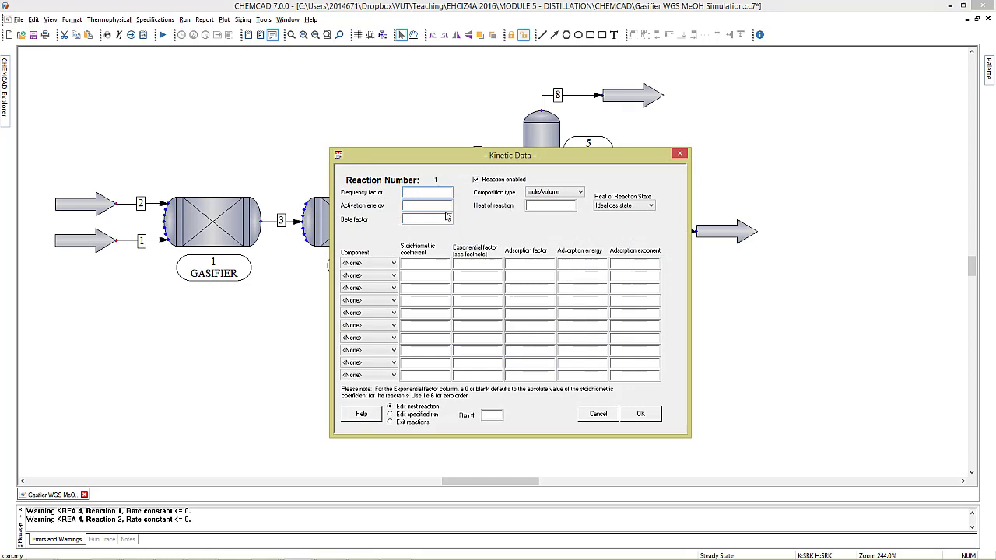
Switch to the PowerPoint presentation to look up the methanol synthesis kinetic parameters for reaction 1.
mouse_move(265, 554)
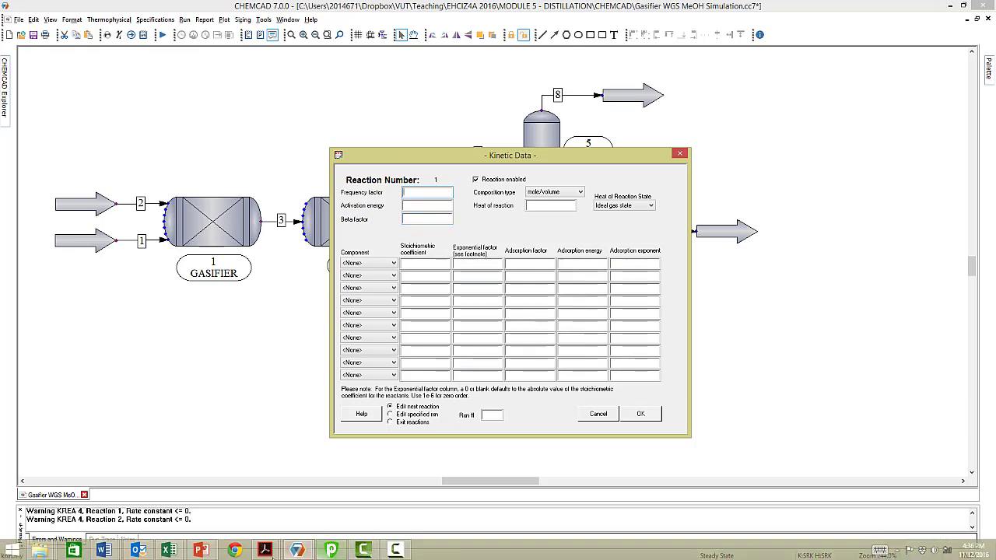
left_click(201, 551)
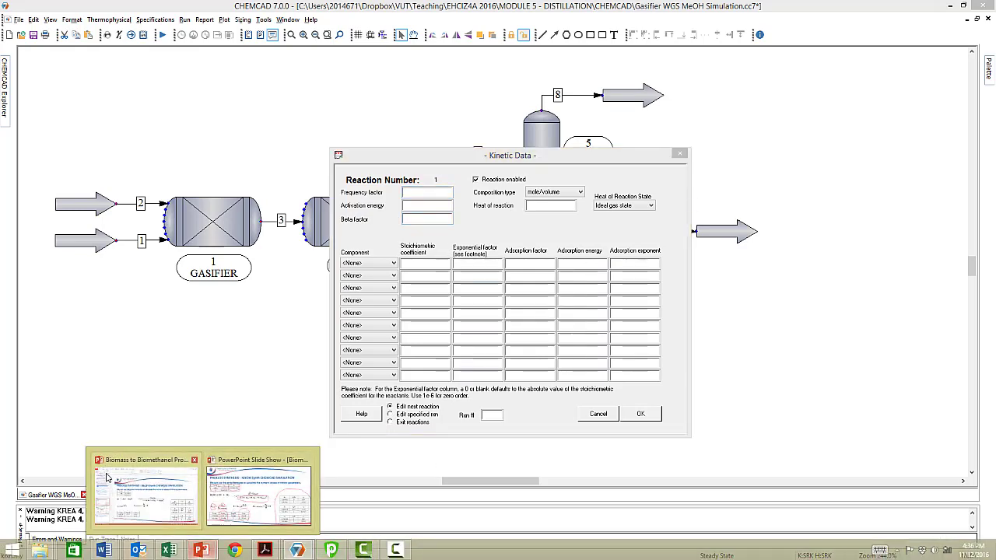
left_click(106, 478)
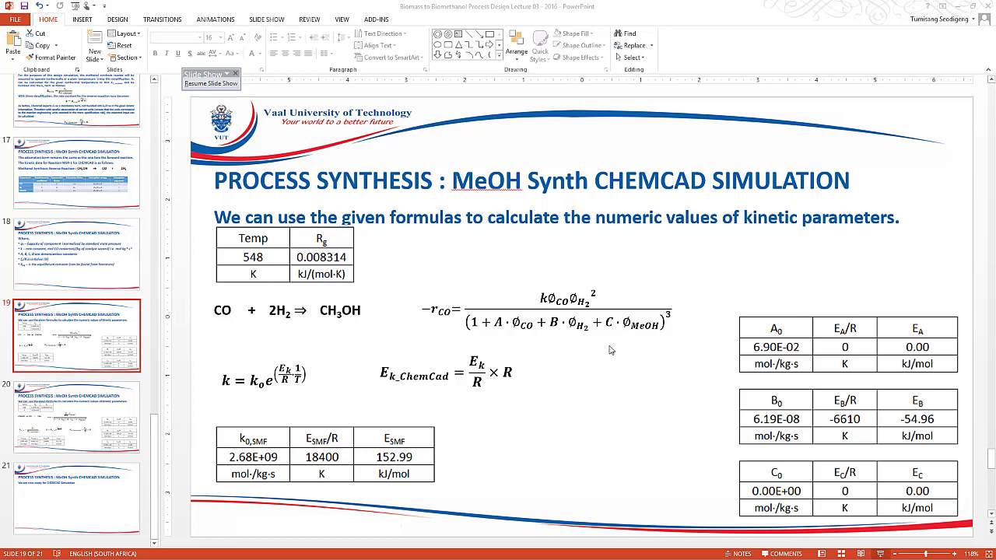
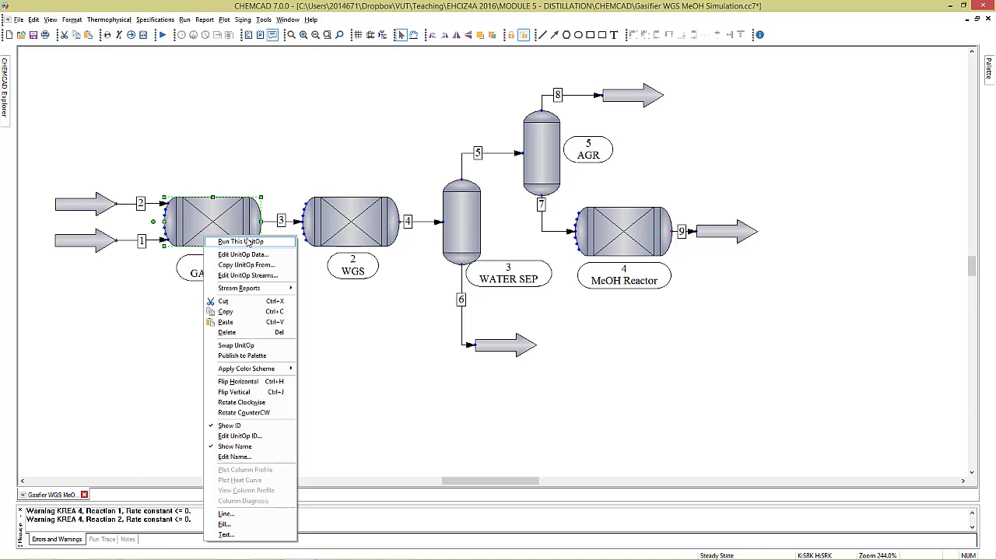
Run the gasifier, WGS reactor and water separator one after another as individual unit operations.
left_click(248, 242)
left_click(363, 238)
right_click(364, 238)
left_click(408, 245)
left_click(462, 221)
right_click(462, 221)
left_click(486, 225)
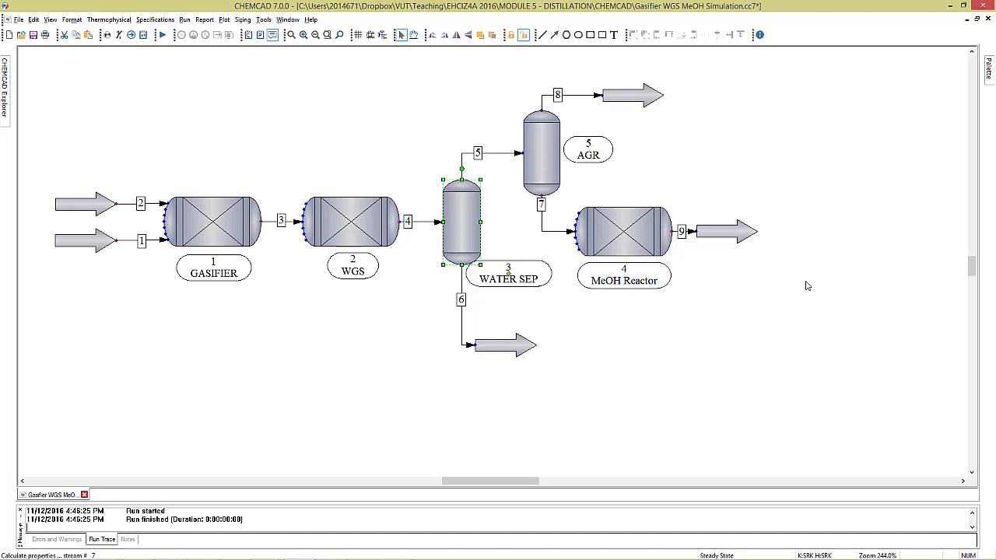
Run the complete flowsheet simulation and inspect the conditions and component flow rates of stream 9.
left_click(162, 35)
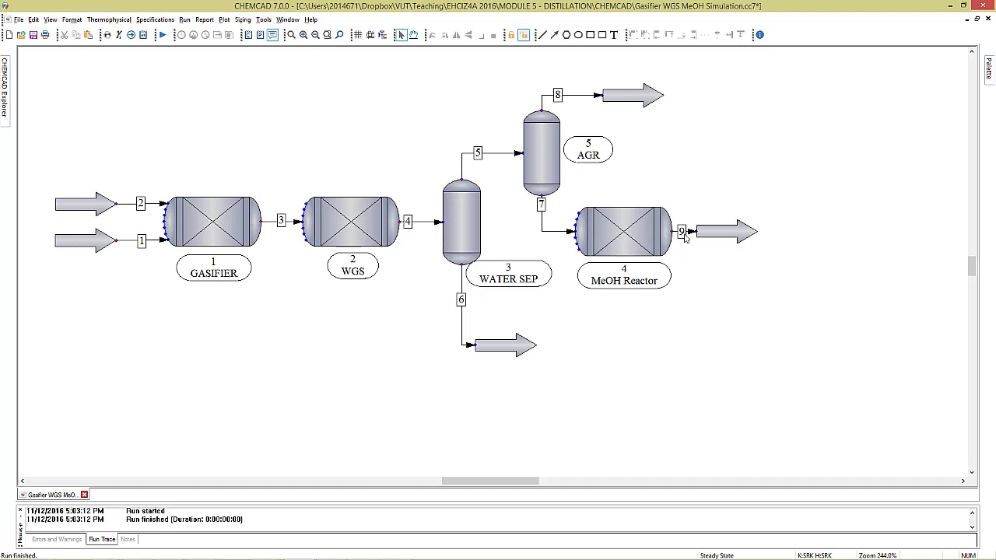
mouse_move(692, 236)
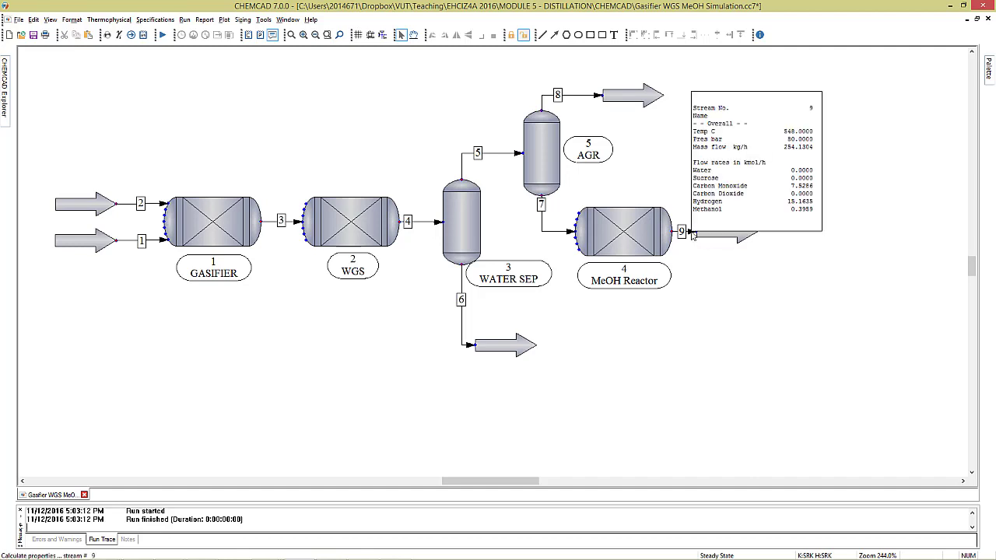
Set the Carbon Monoxide conversion to 0.25 in the MeOH Reactor specifications and accept them.
double_click(647, 232)
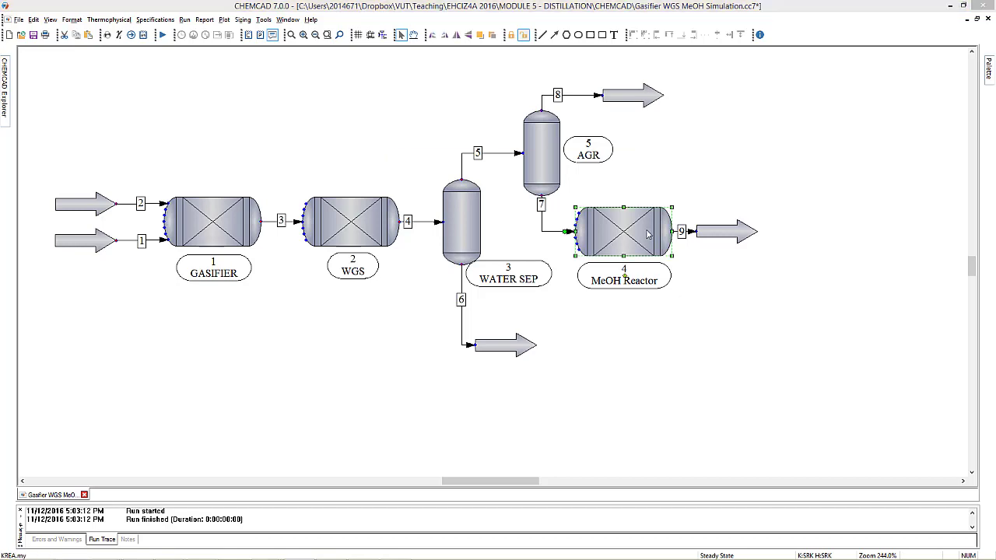
double_click(585, 394)
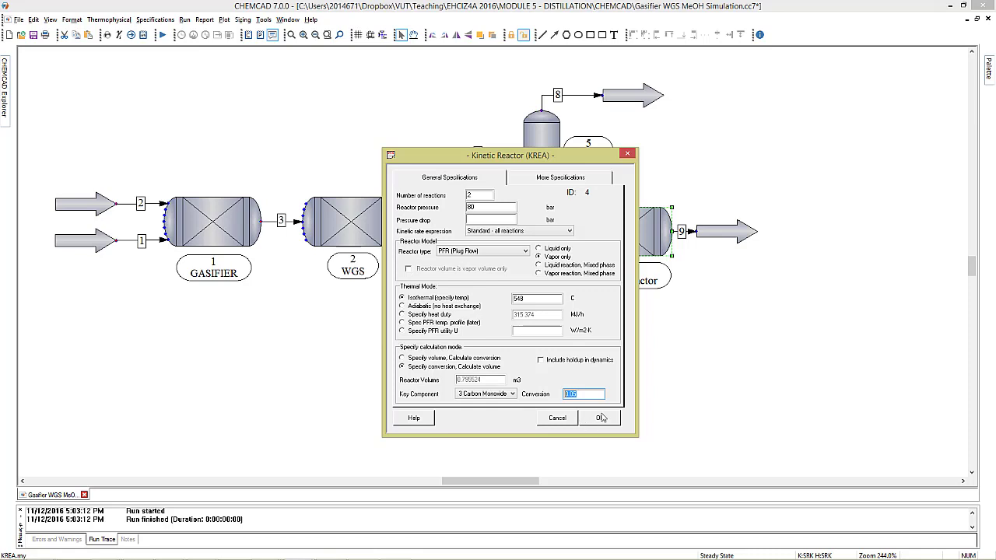
type("0.5")
key("BackSpace")
type("25")
left_click(599, 418)
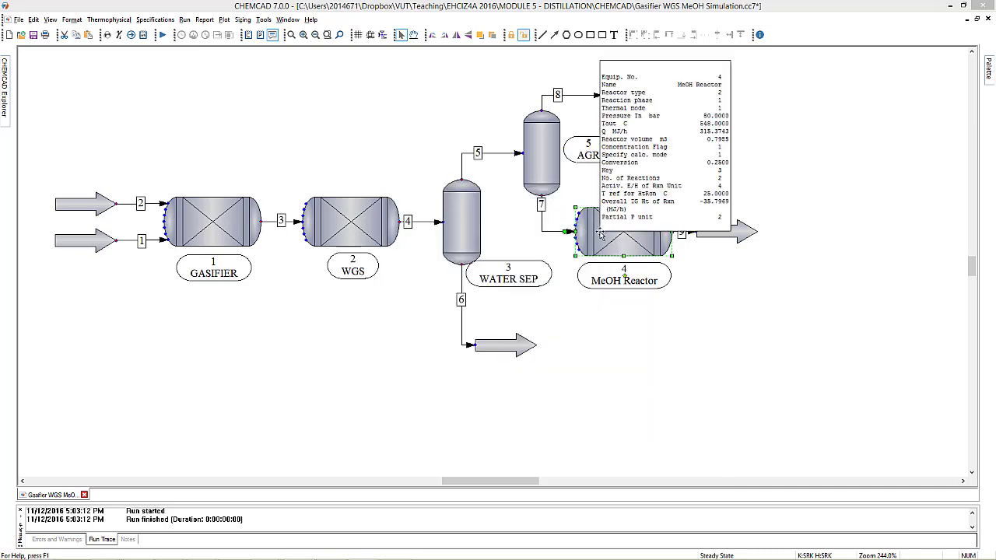
Rerun the whole simulation and review the results of outlet stream 9 and the MeOH Reactor.
left_click(162, 34)
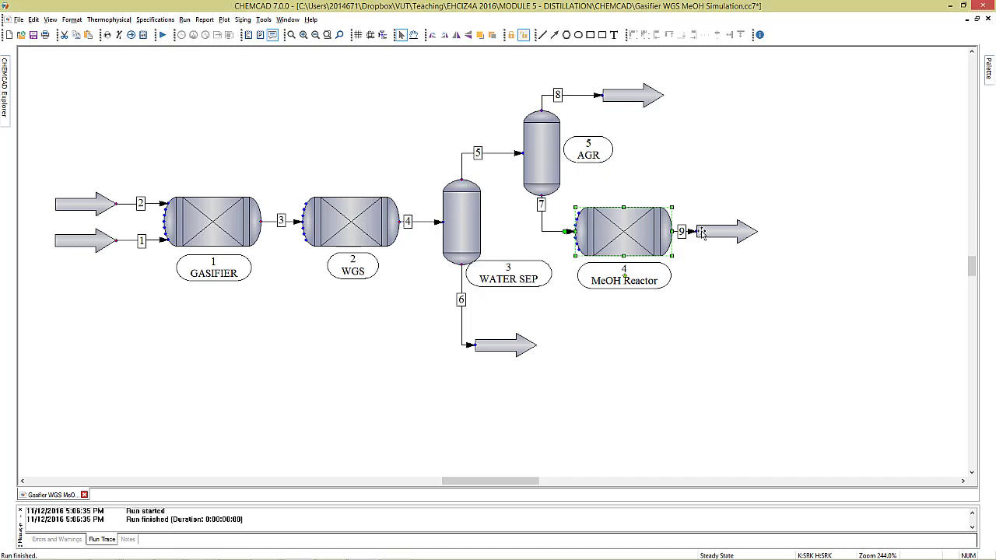
mouse_move(685, 232)
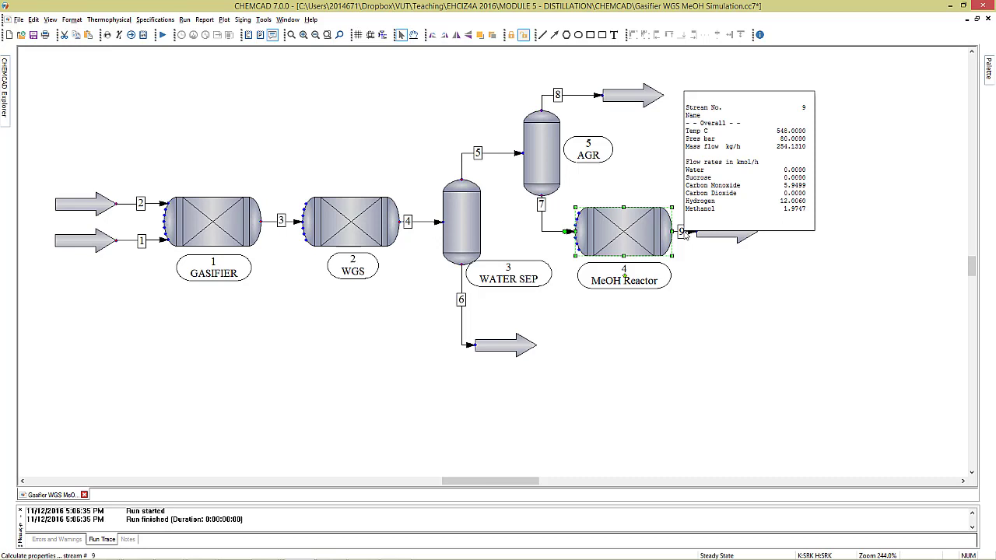
mouse_move(643, 245)
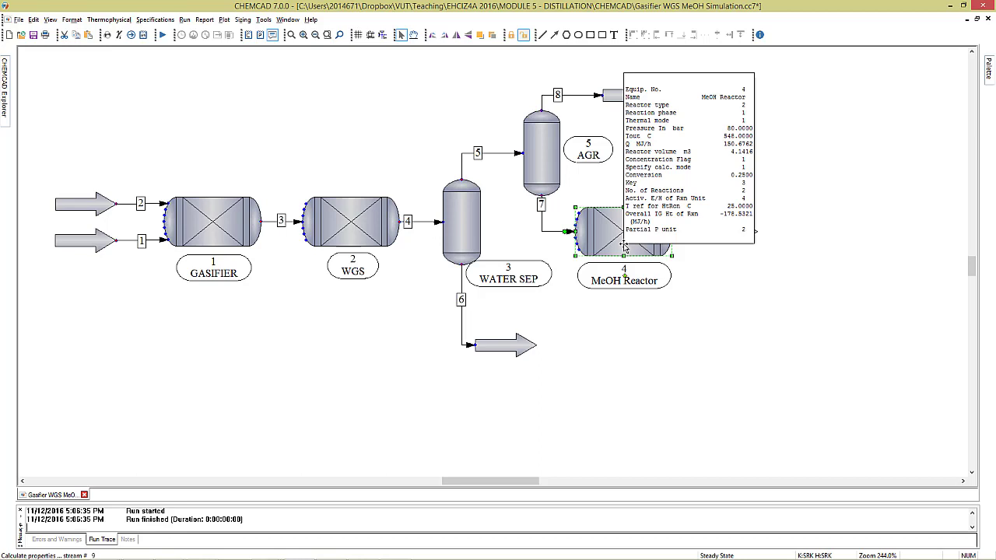
left_click(722, 340)
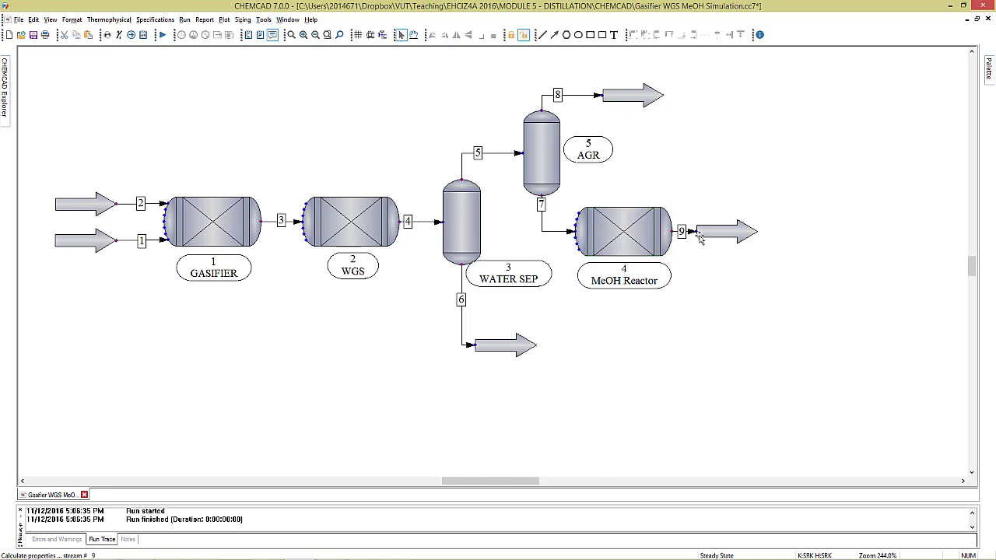